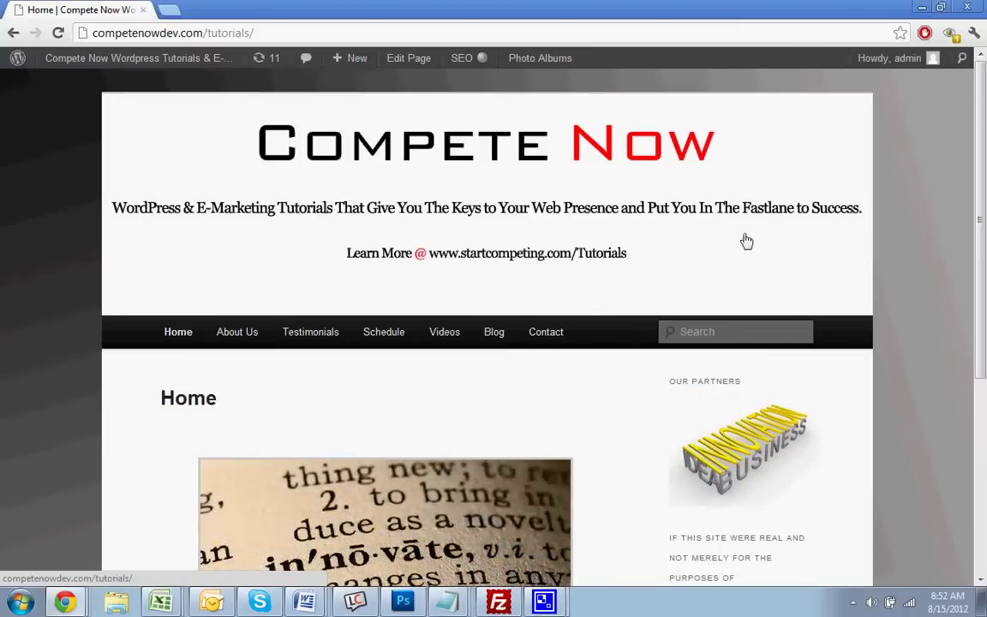
# Step: Go to the admin dashboard and open the Plugins Add New page
pyautogui.scroll(-3, 699, 193)
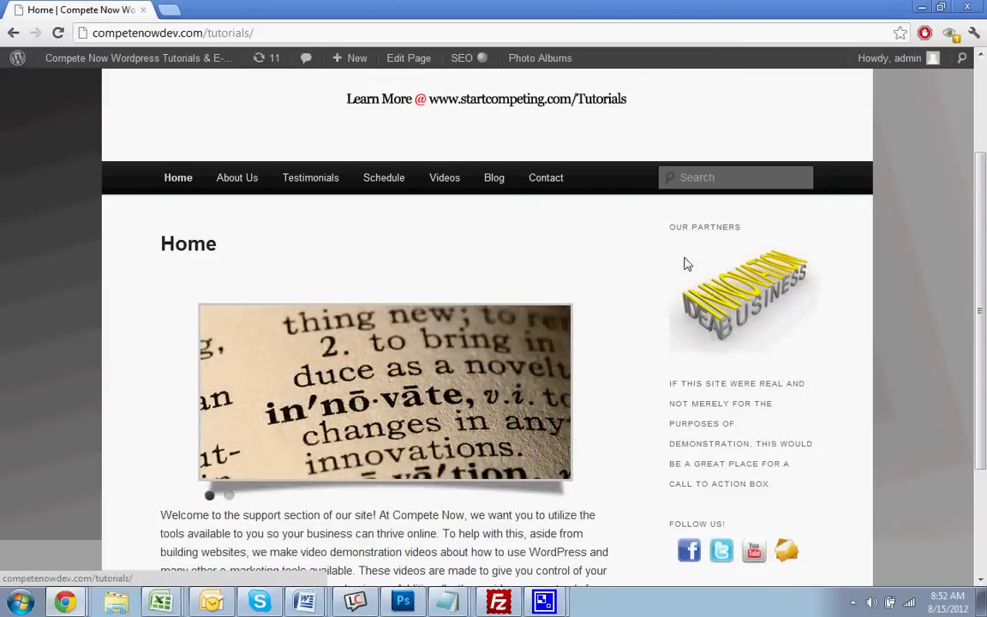
pyautogui.scroll(3, 363, 213)
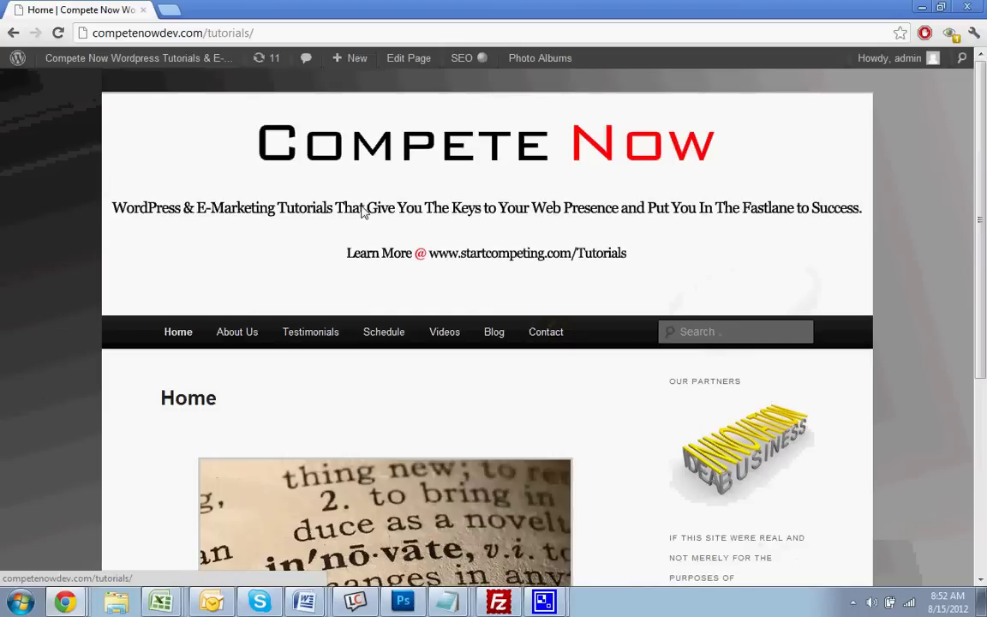
pyautogui.click(185, 83)
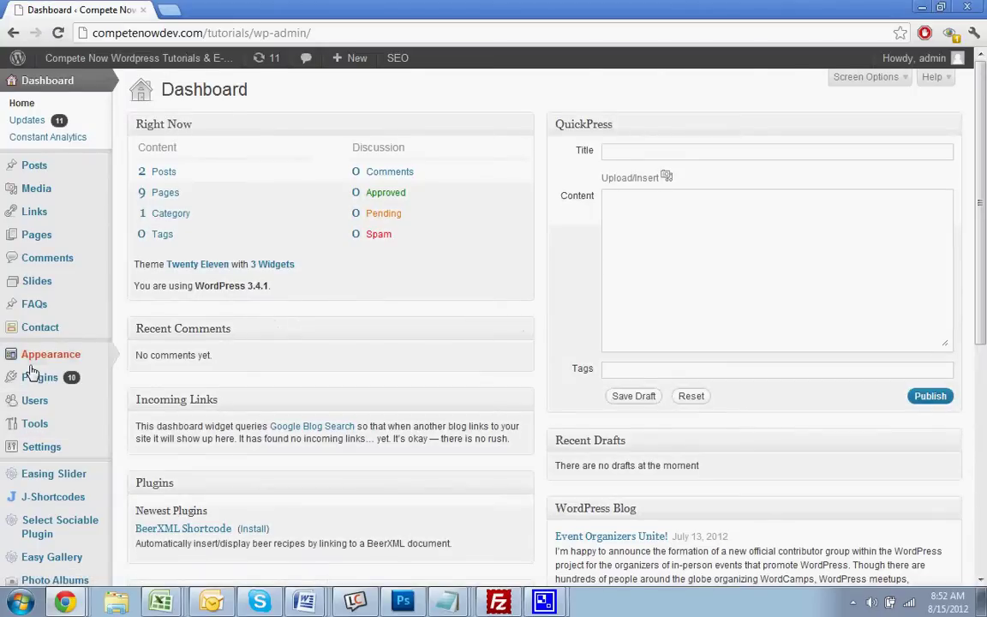
pyautogui.moveTo(31, 372)
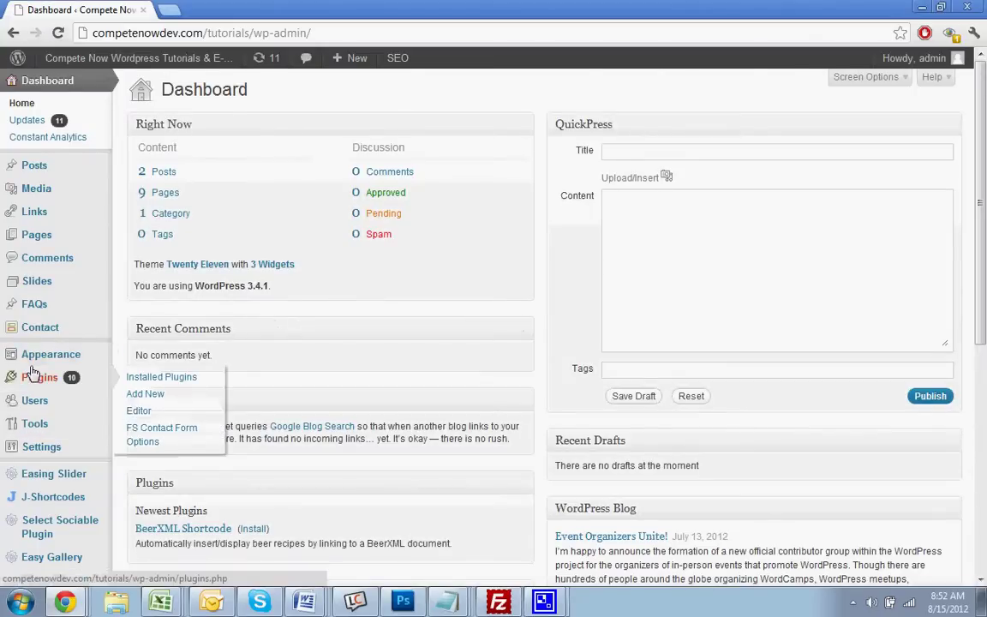
pyautogui.click(158, 398)
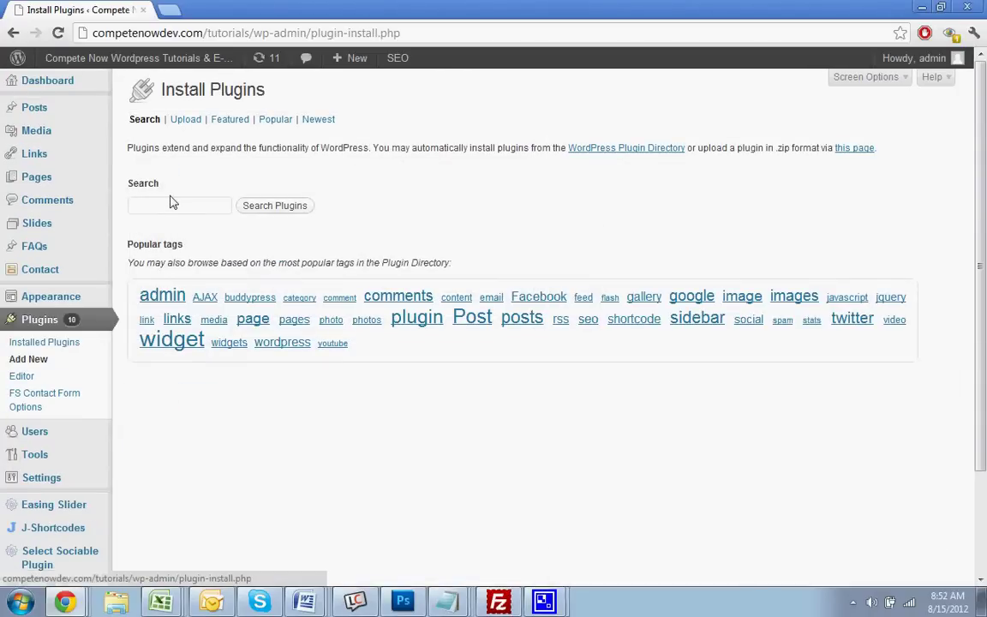
# Step: Search the plugin directory for 'subpages widget'
pyautogui.click(169, 198)
pyautogui.write('sub')
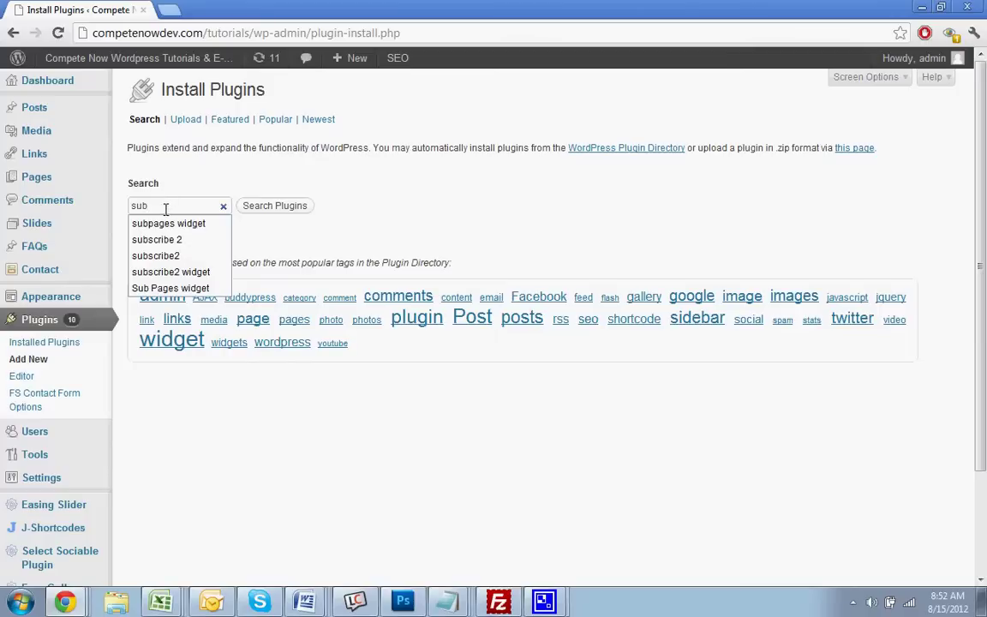
pyautogui.click(166, 222)
pyautogui.click(255, 206)
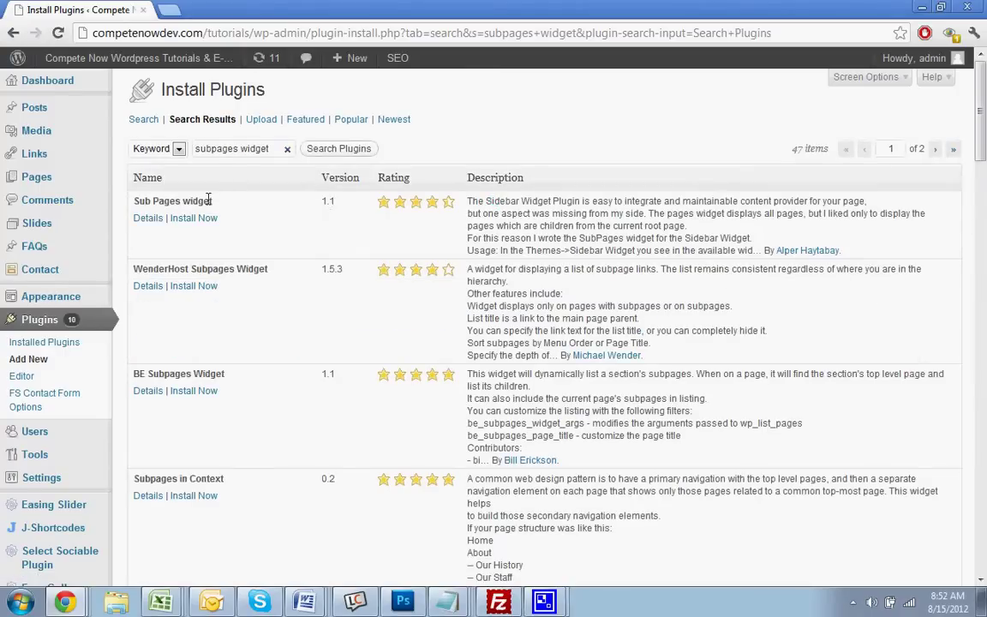
# Step: Install the Sub Pages widget 1.1 plugin, confirming the install prompt
pyautogui.click(207, 218)
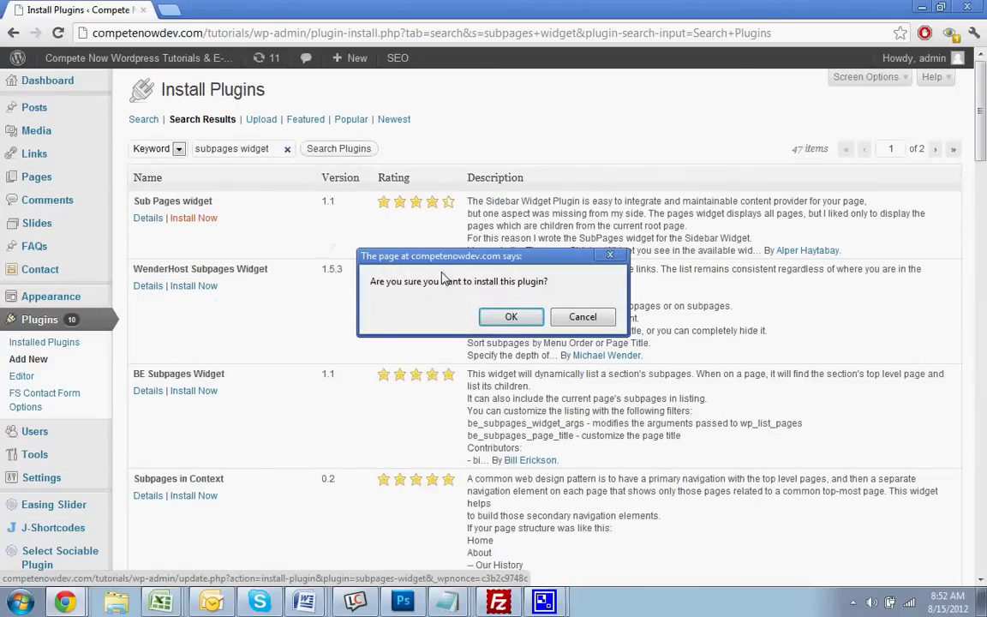
pyautogui.click(512, 318)
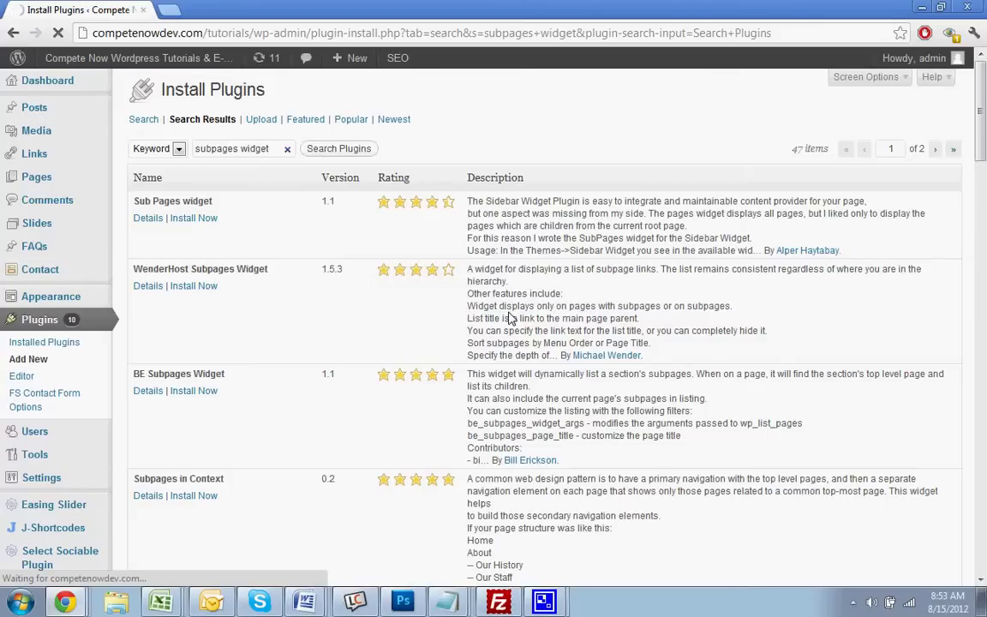
pyautogui.scroll(-3, 191, 343)
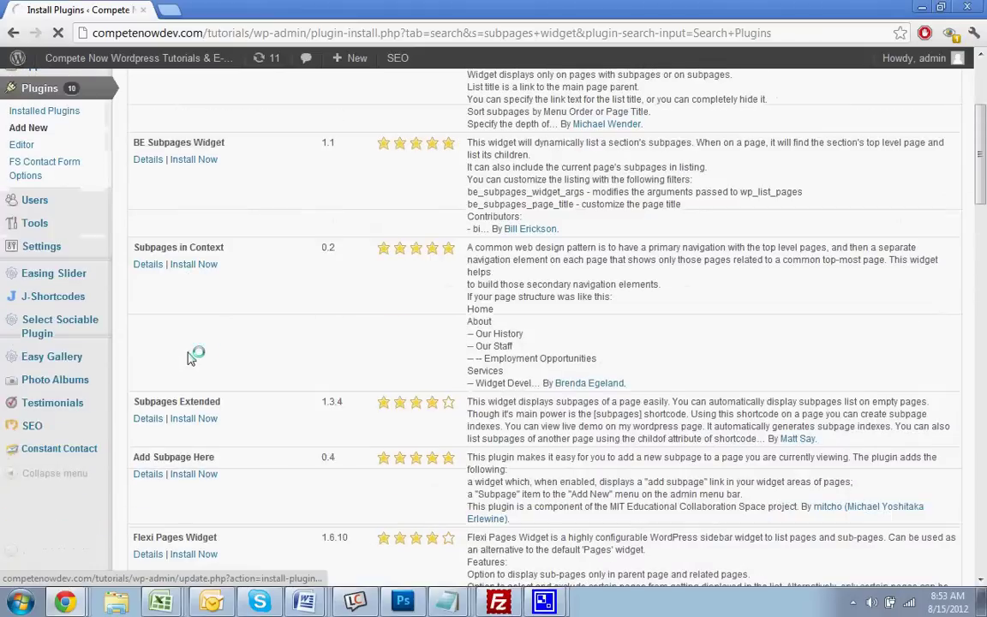
pyautogui.scroll(3, 195, 364)
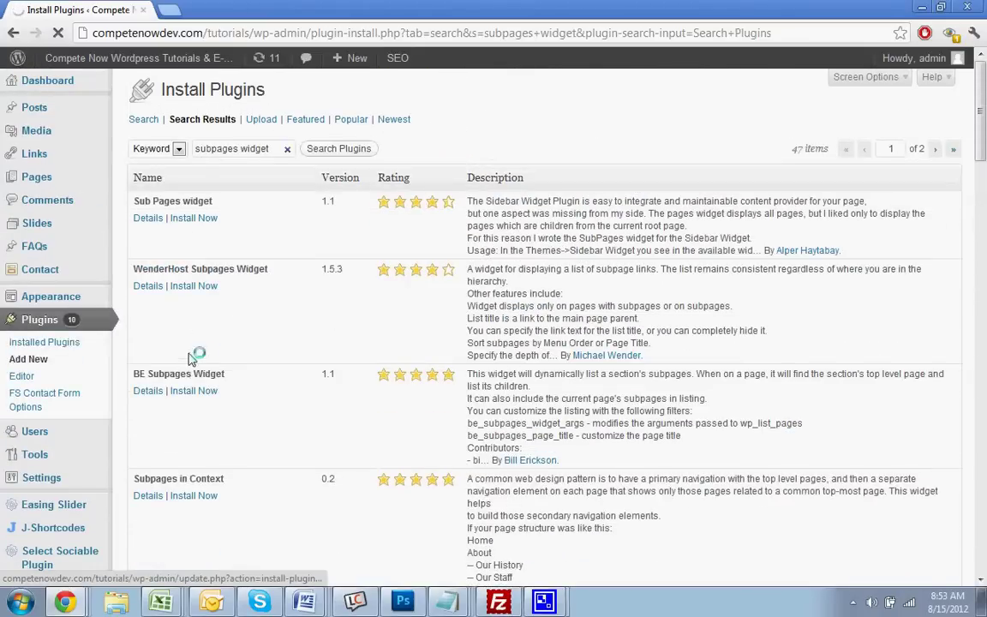
pyautogui.click(201, 221)
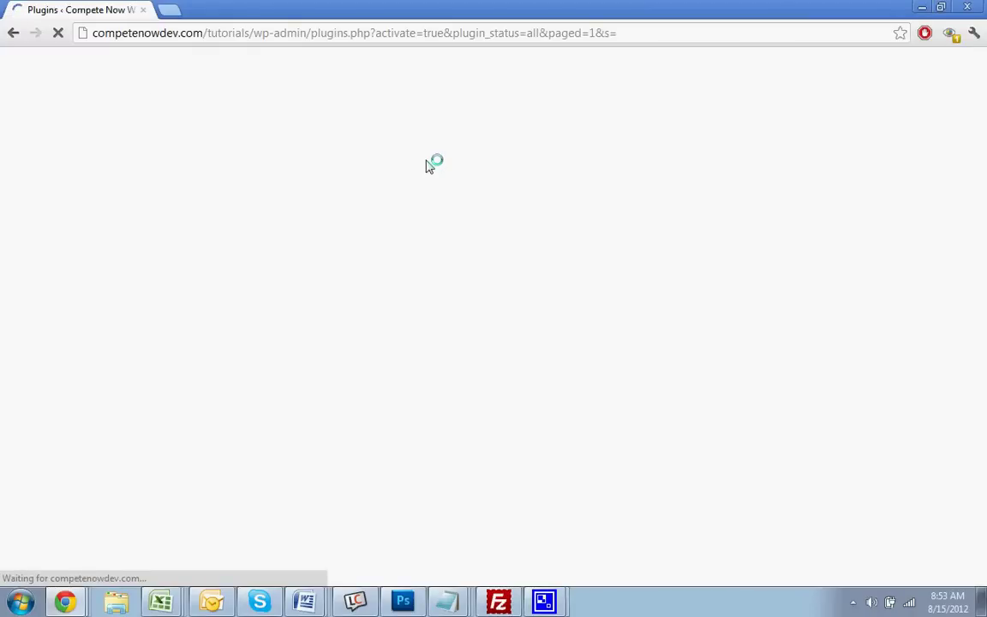
# Step: Check the Plugins page showing Sub Pages widget 1.1 as activated
pyautogui.scroll(-20, 398, 259)
pyautogui.scroll(20, 398, 259)
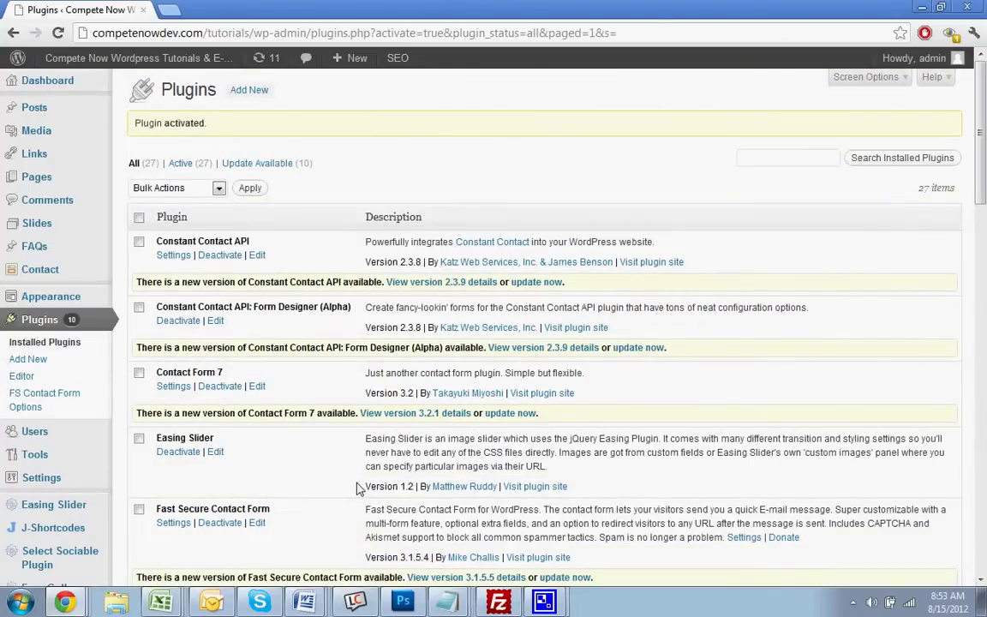
# Step: Open Appearance > Widgets and scroll down to the Sub Page Menu widget
pyautogui.moveTo(90, 296)
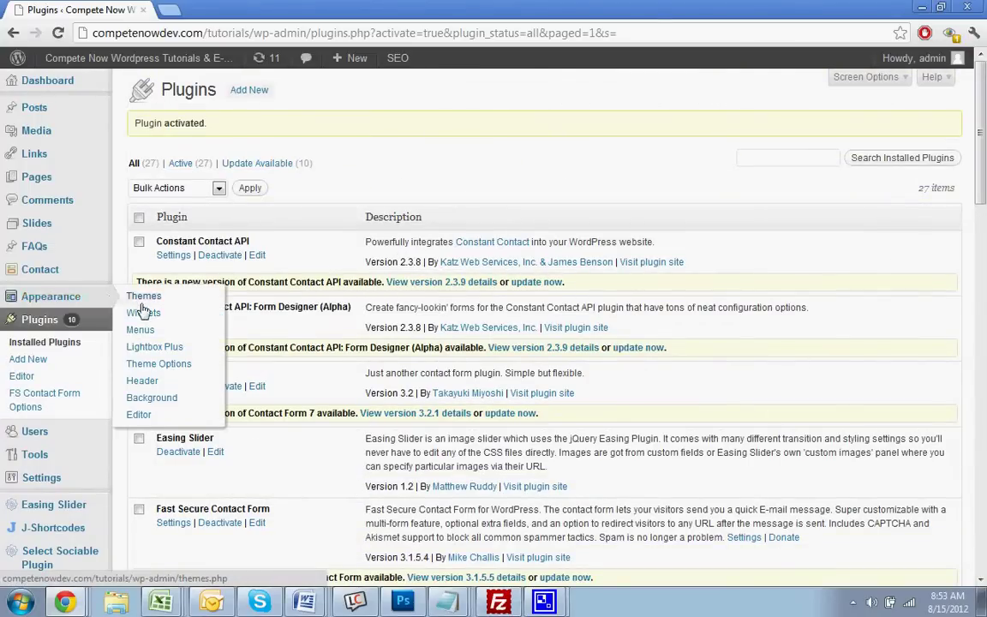
pyautogui.click(142, 314)
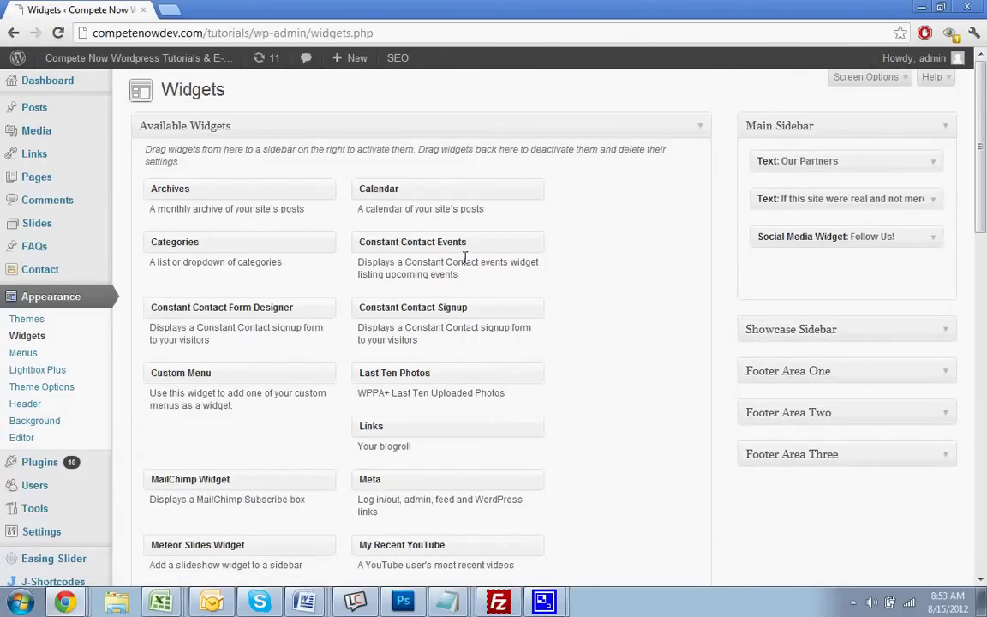
pyautogui.scroll(-1, 483, 423)
pyautogui.scroll(-1, 487, 425)
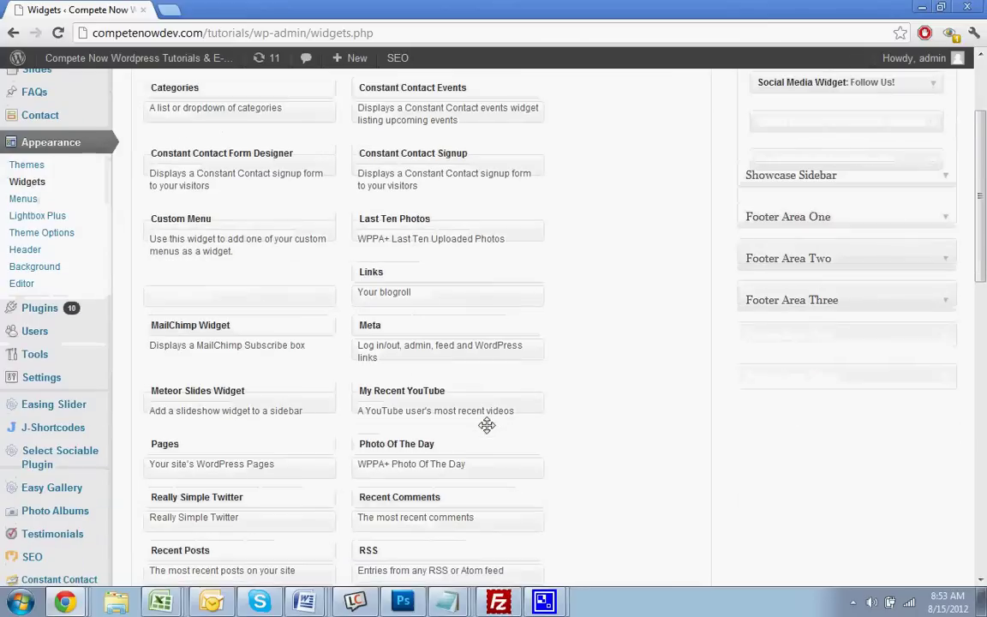
pyautogui.scroll(-1, 487, 425)
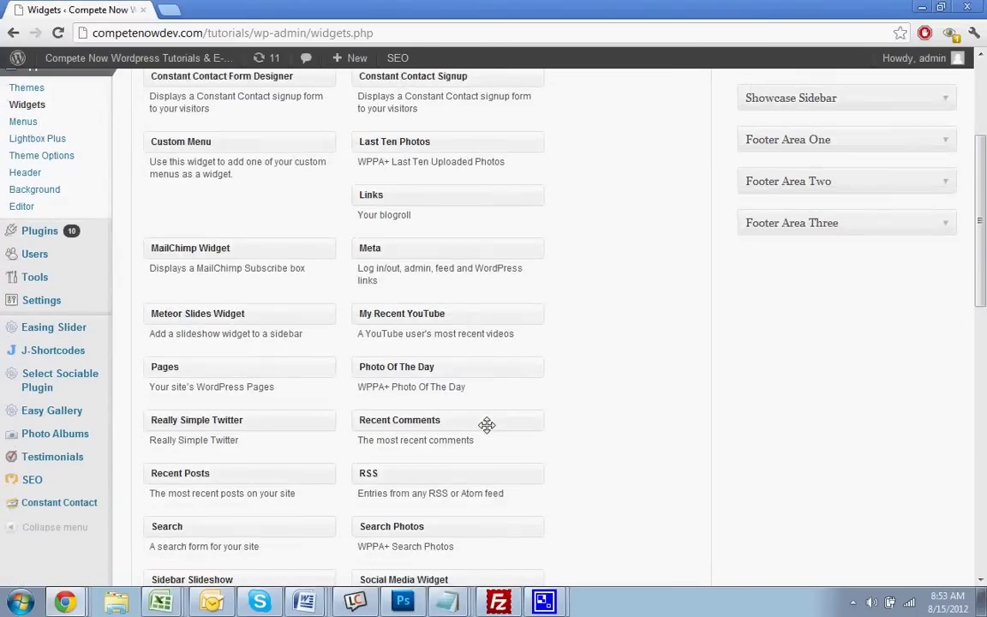
pyautogui.scroll(-1, 487, 425)
pyautogui.scroll(-1, 487, 425)
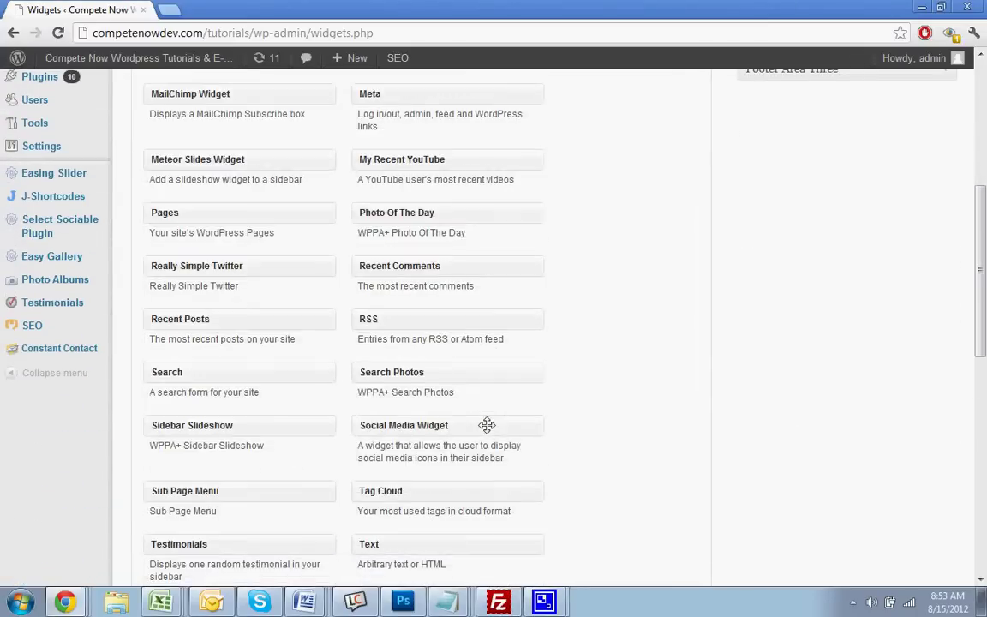
# Step: Drag Sub Page Menu to the top of Main Sidebar, collapse it, and view the live site
pyautogui.moveTo(292, 491); pyautogui.dragTo(899, 156)
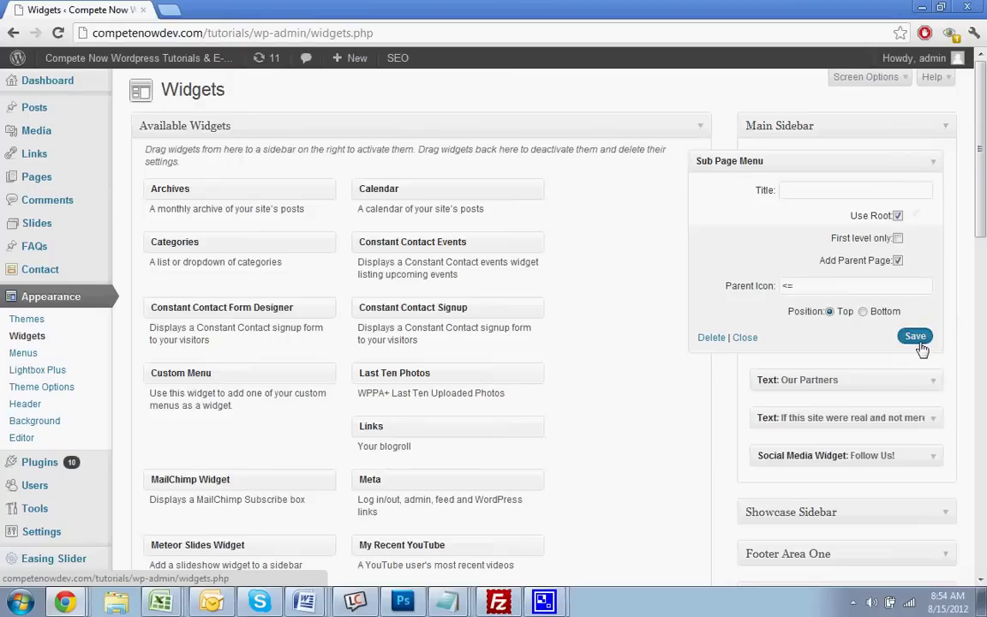
pyautogui.click(934, 164)
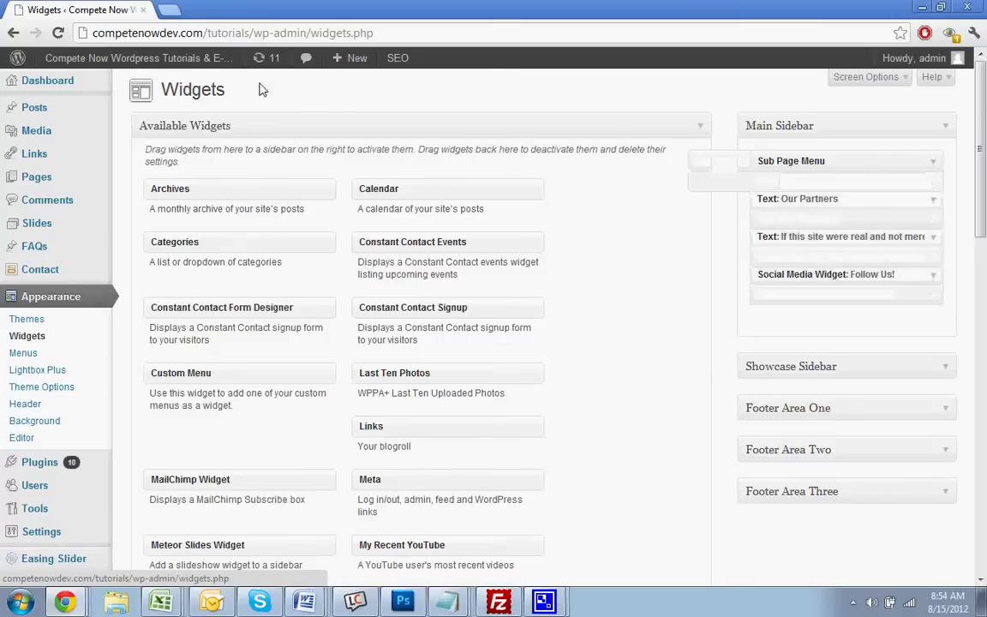
pyautogui.click(151, 66)
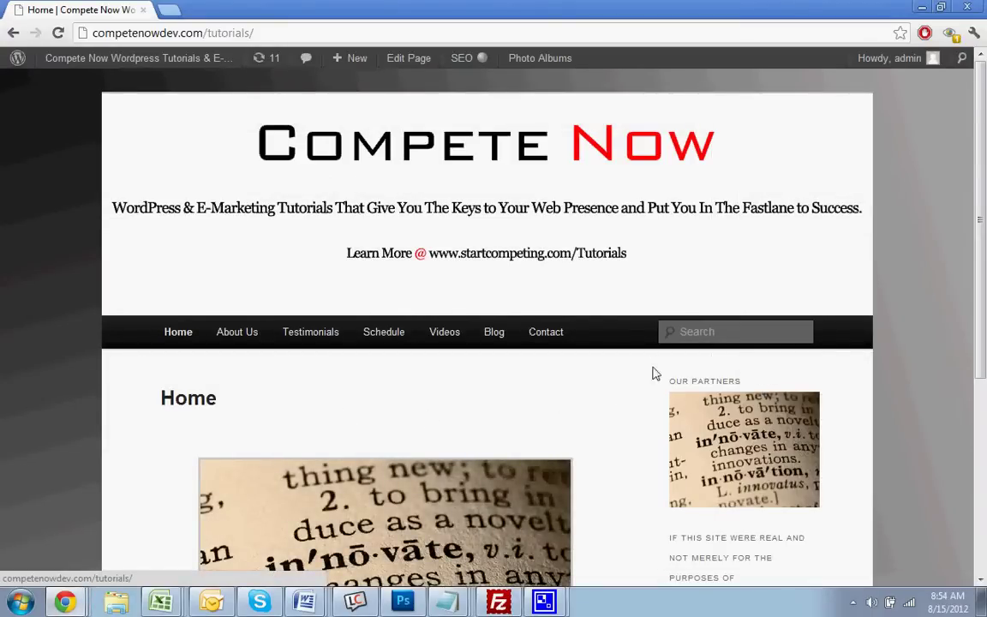
# Step: Open About Us, follow its sidebar link to sub2, and return to About Us
pyautogui.click(236, 343)
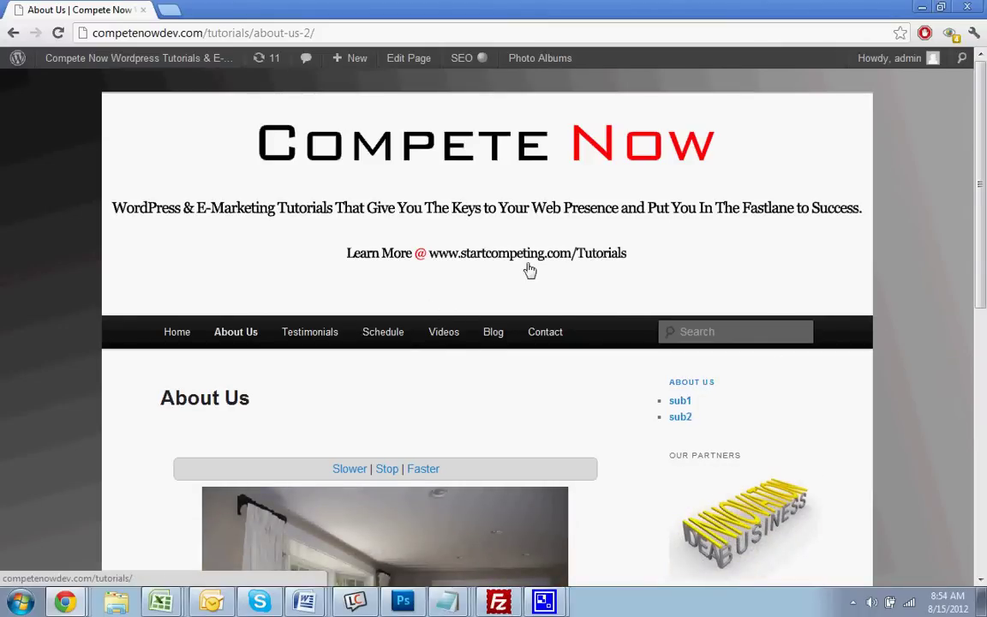
pyautogui.click(682, 420)
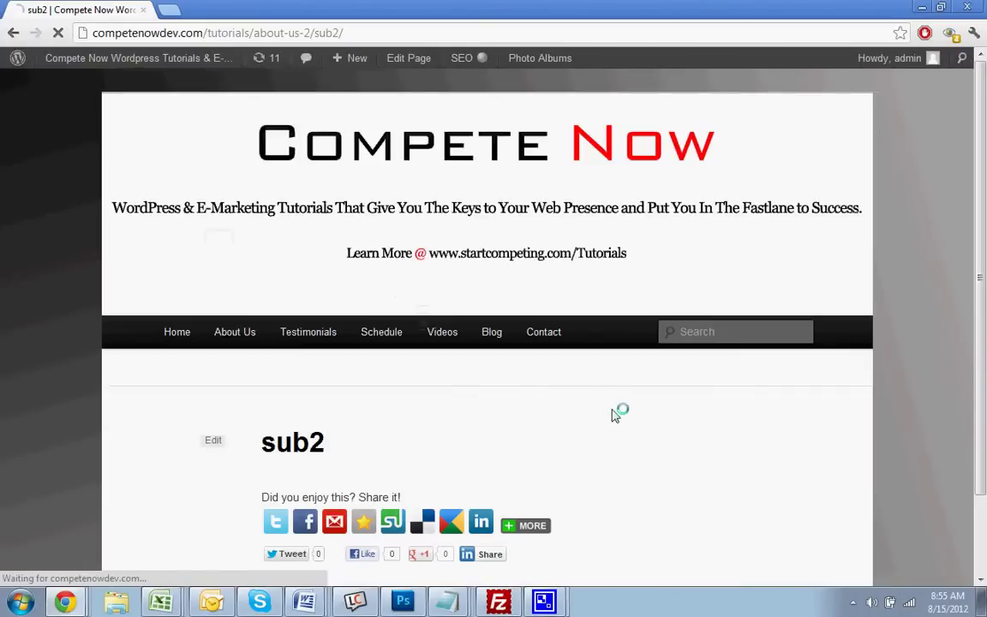
pyautogui.click(13, 33)
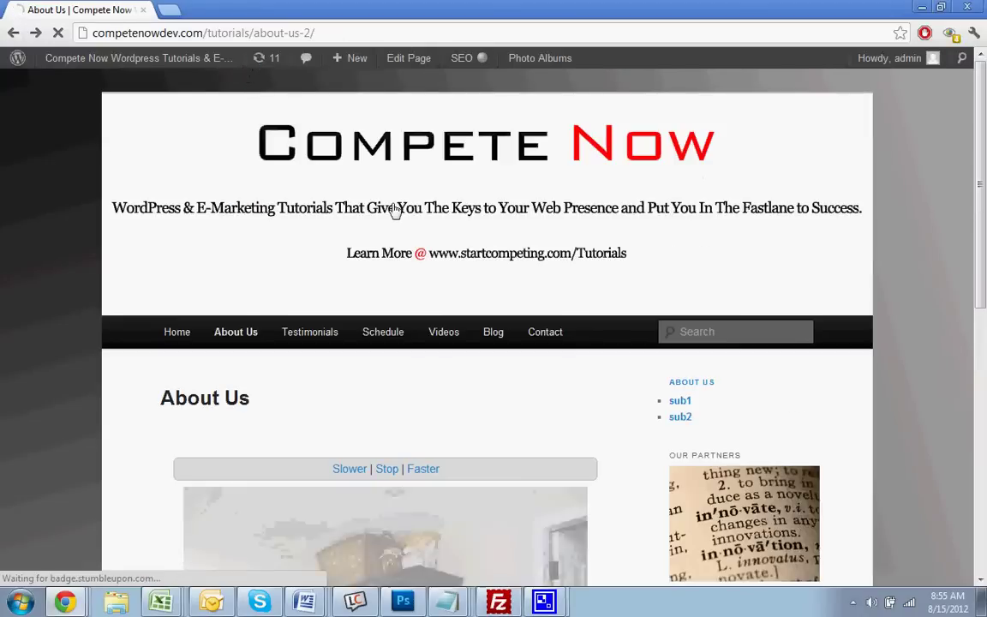
pyautogui.moveTo(343, 68)
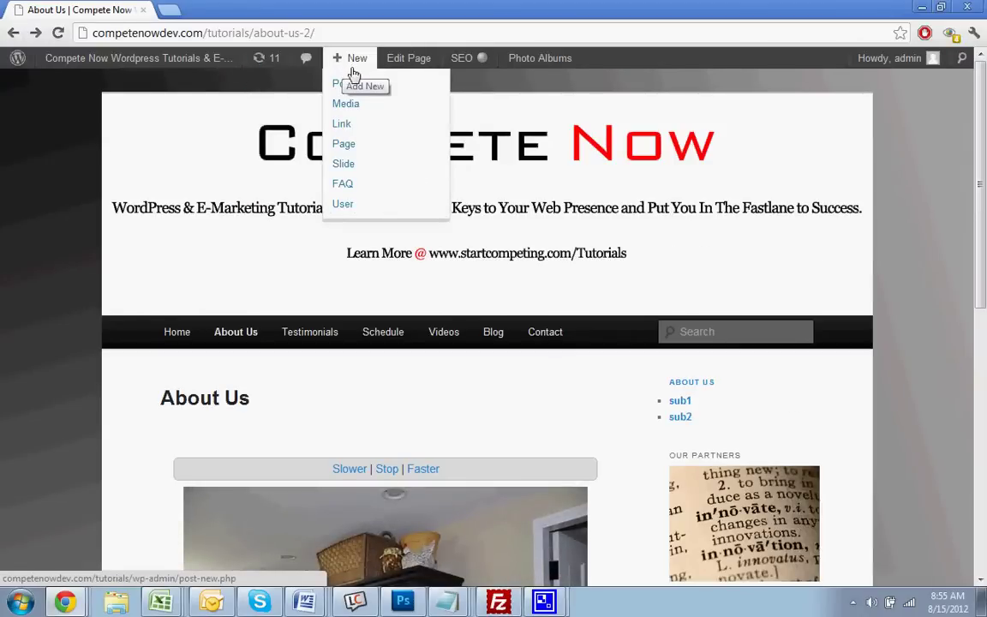
# Step: Create and publish a page titled 'Sub 3' using the Sidebar Template
pyautogui.click(343, 144)
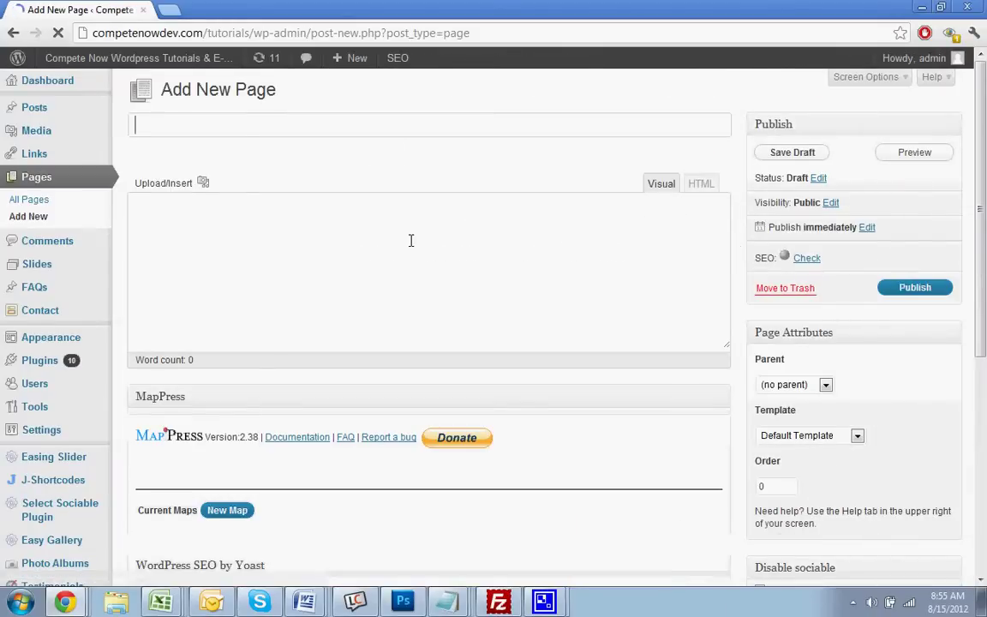
pyautogui.write('Sub 3')
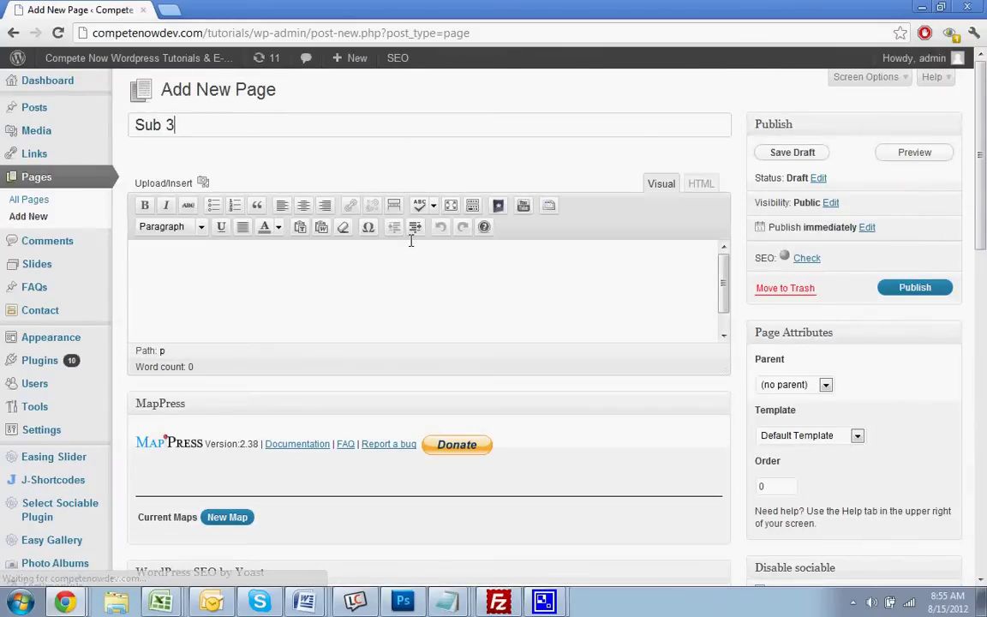
pyautogui.click(771, 435)
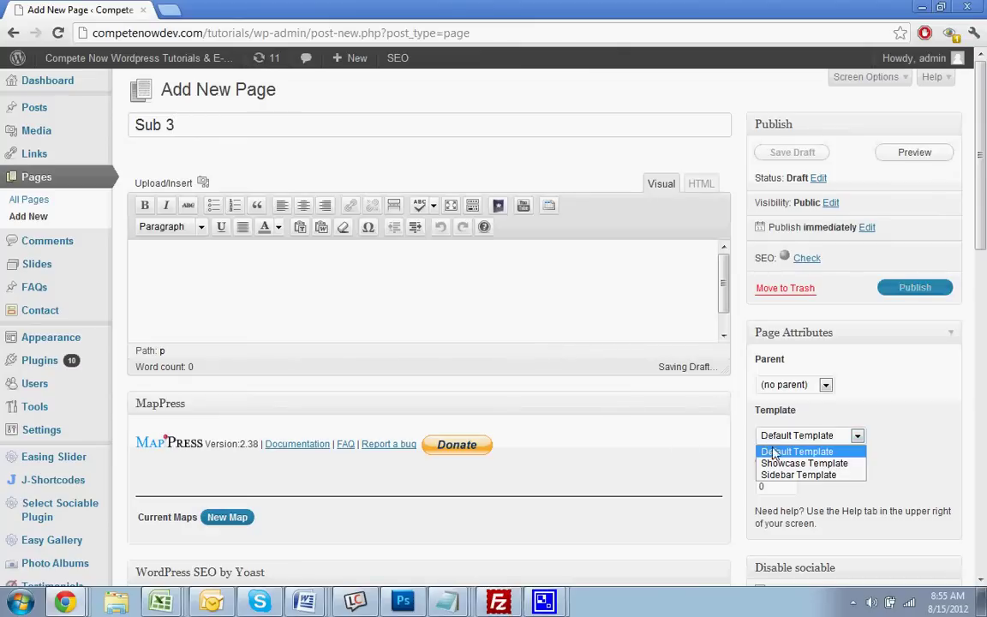
pyautogui.click(795, 474)
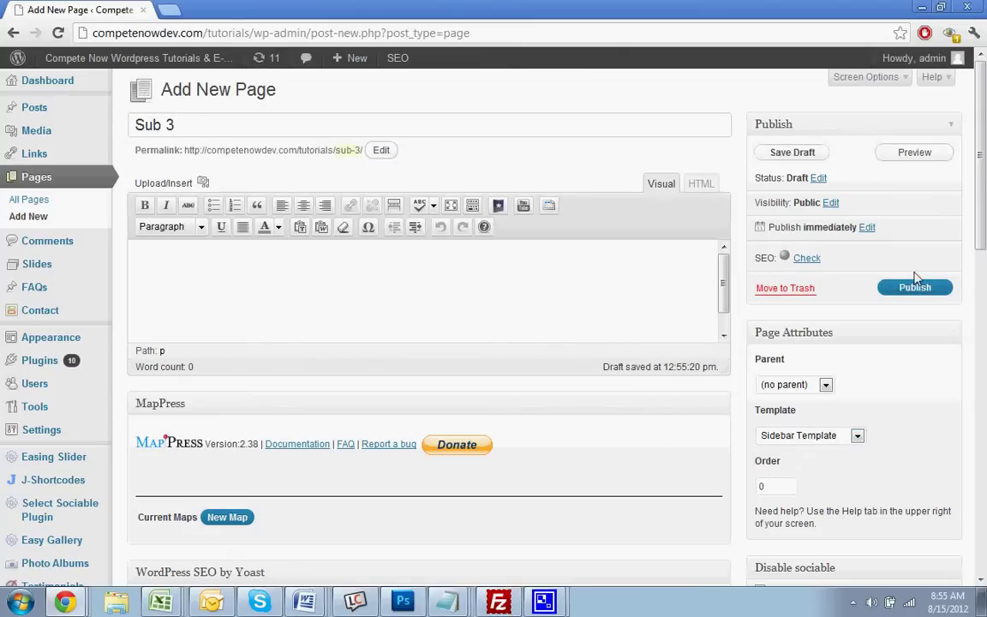
pyautogui.click(897, 289)
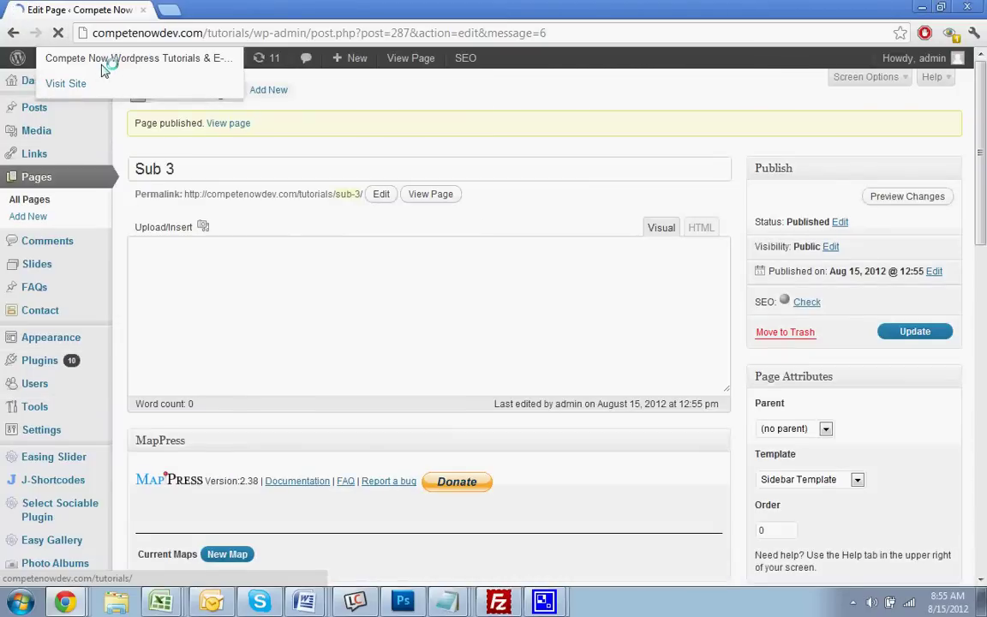
# Step: Open the live site in a new tab and go to its About Us page
pyautogui.rightClick(104, 66)
pyautogui.click(163, 75)
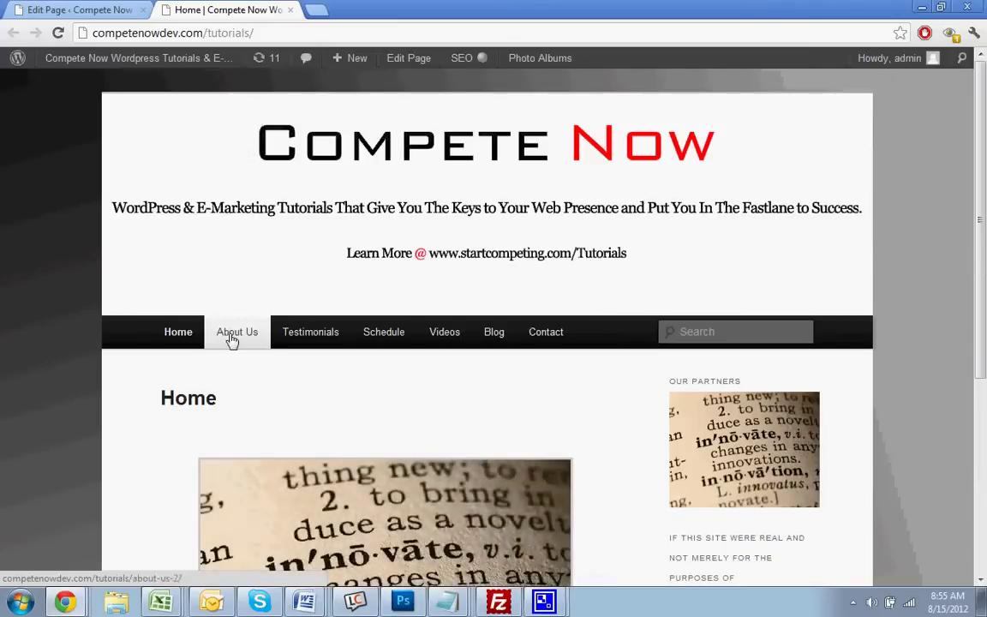
pyautogui.click(232, 336)
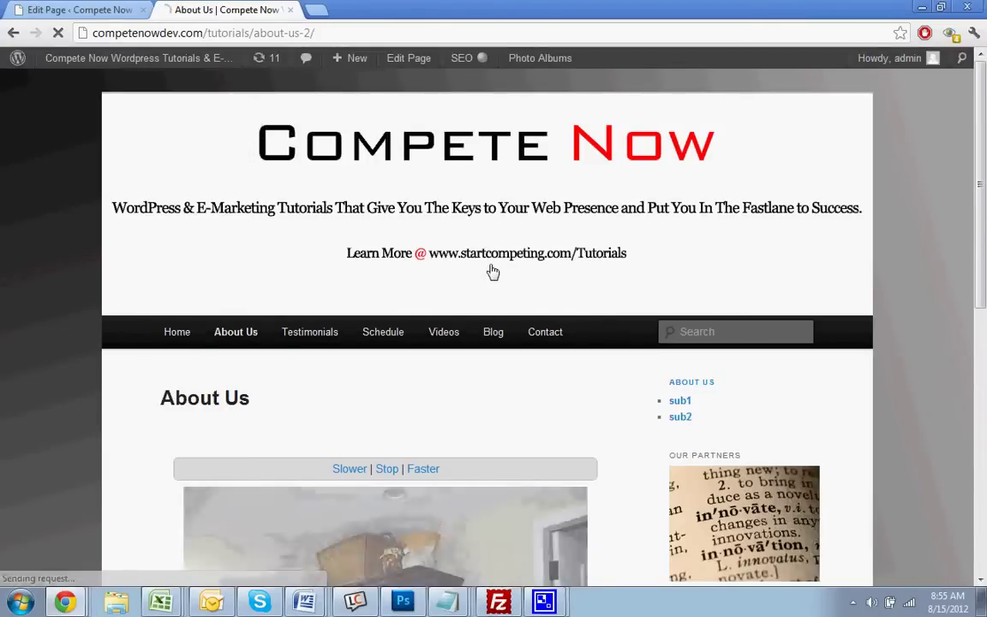
# Step: Set Sub 3's parent page to About Us and update it
pyautogui.click(120, 10)
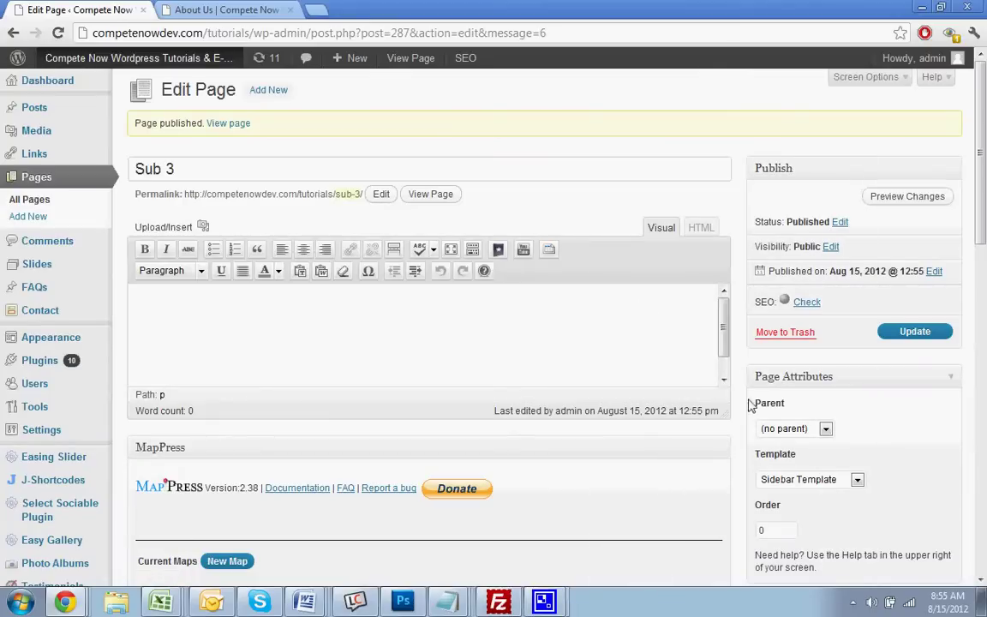
pyautogui.click(782, 429)
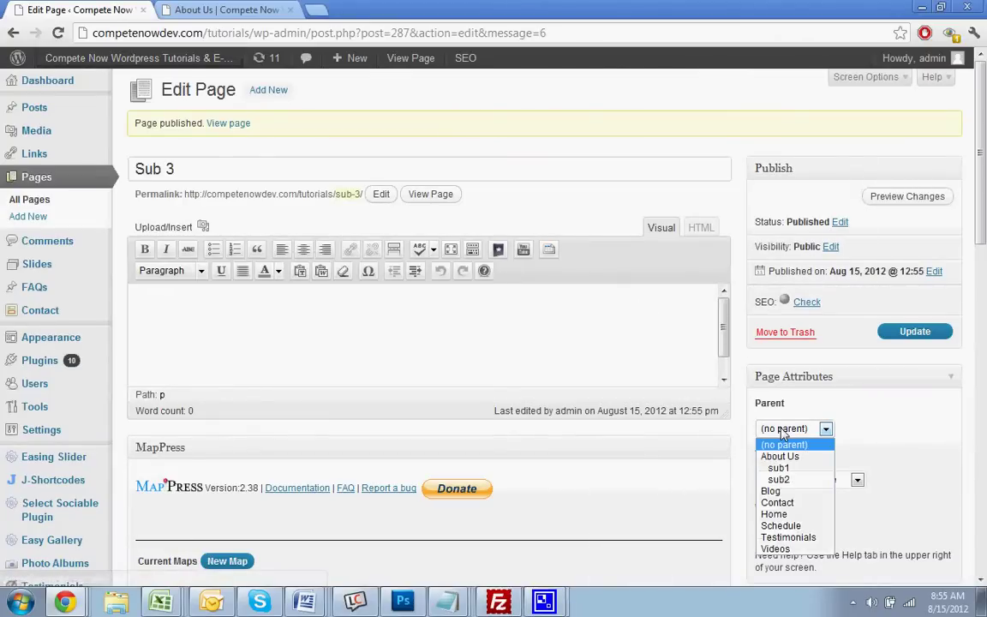
pyautogui.click(780, 457)
pyautogui.click(914, 331)
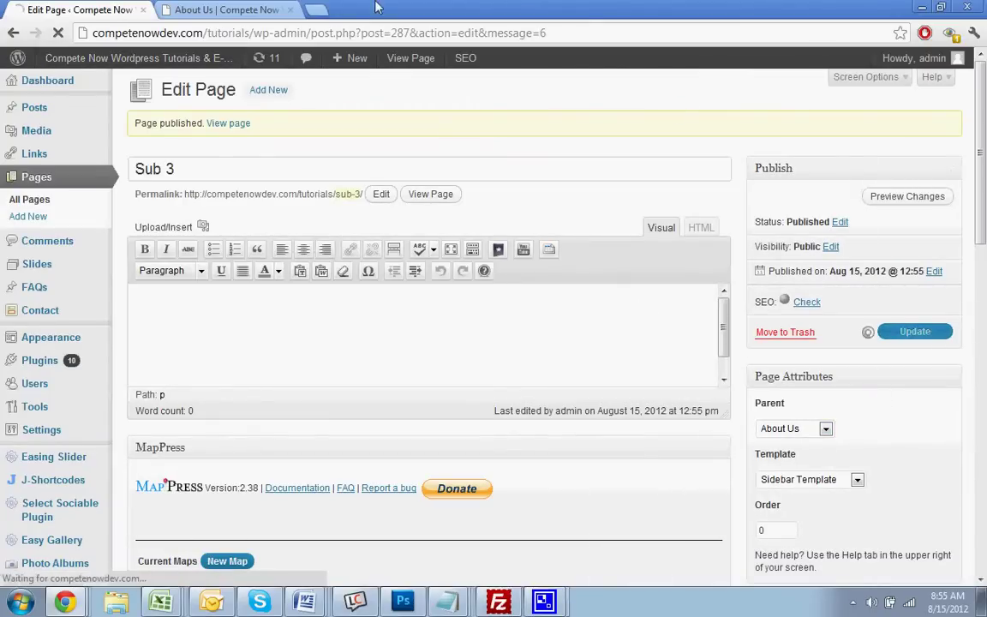
pyautogui.click(257, 10)
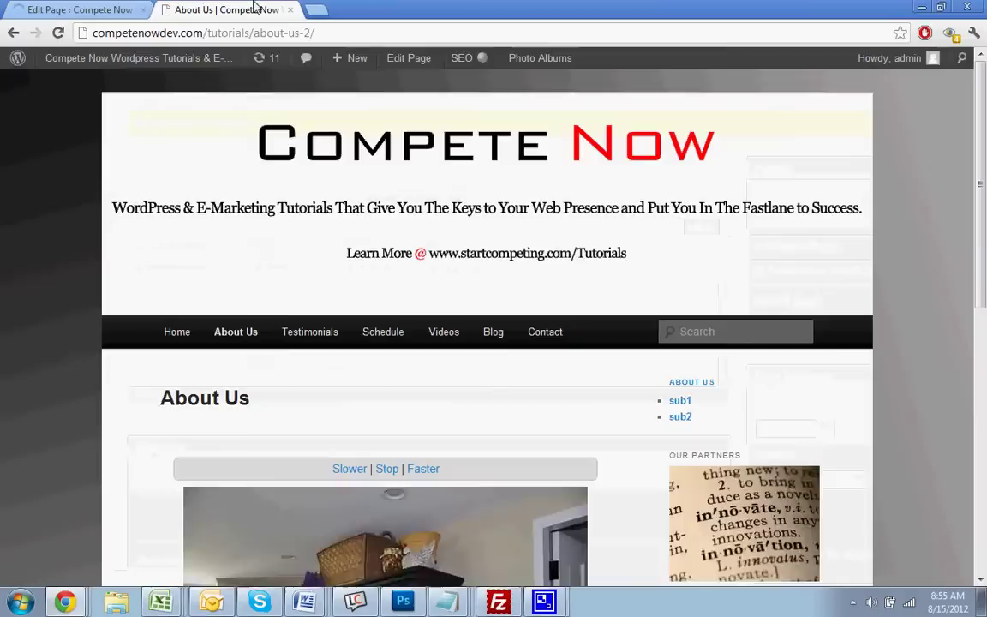
# Step: Reload About Us, set Sub 3's page Order to 1, and recheck the sidebar menu
pyautogui.click(58, 35)
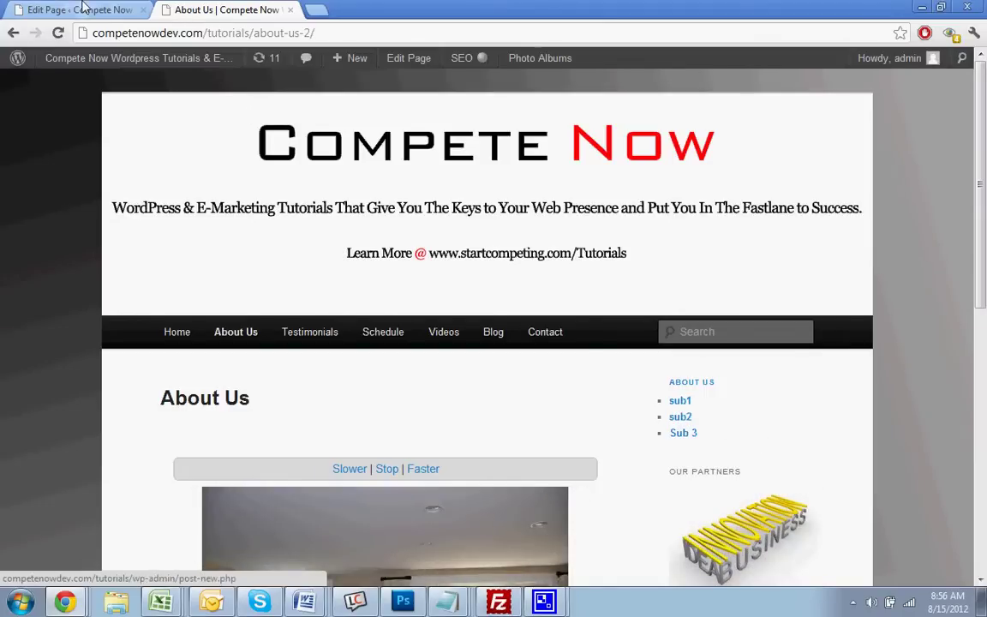
pyautogui.hotkey('ctrl', 'shift', 'Tab')
pyautogui.click(790, 529)
pyautogui.press('BackSpace')
pyautogui.write('1')
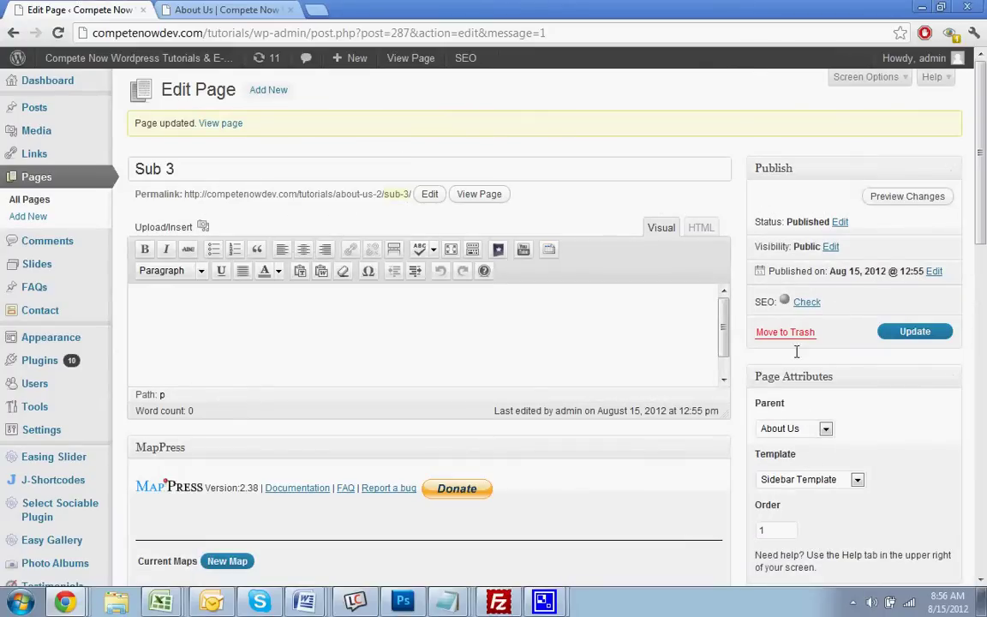
pyautogui.write('3')
pyautogui.click(261, 8)
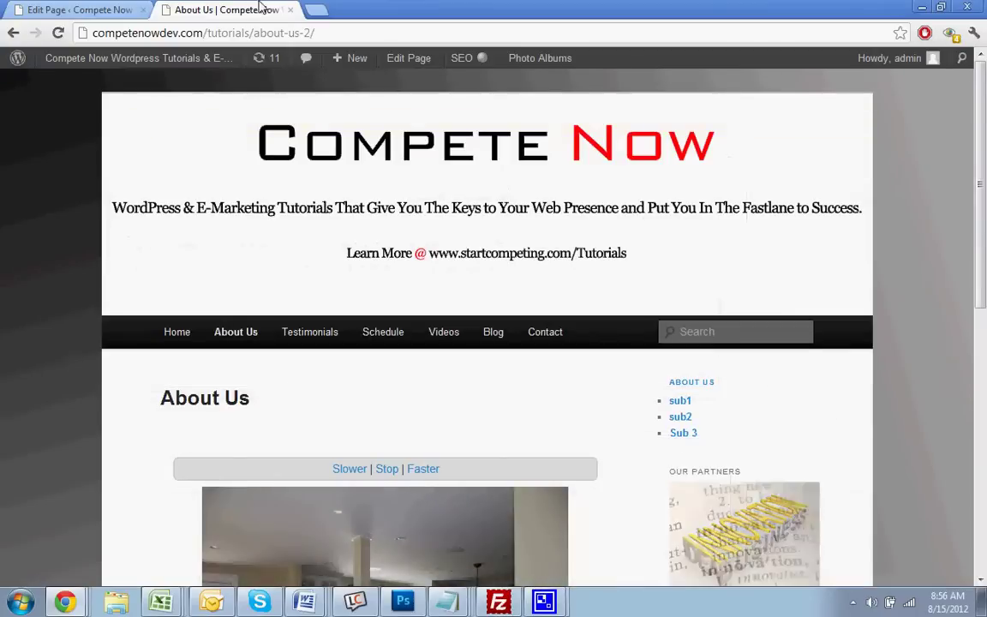